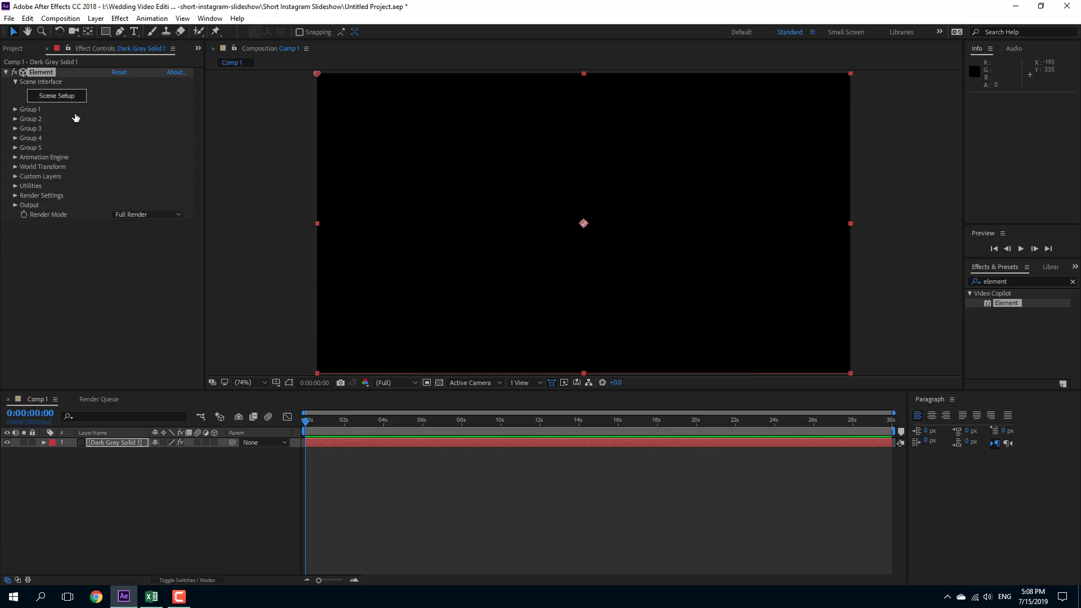
# Open Element 3D Scene Setup and add the billboard model from Starter_Pack_Physical
pyautogui.click(87, 96)
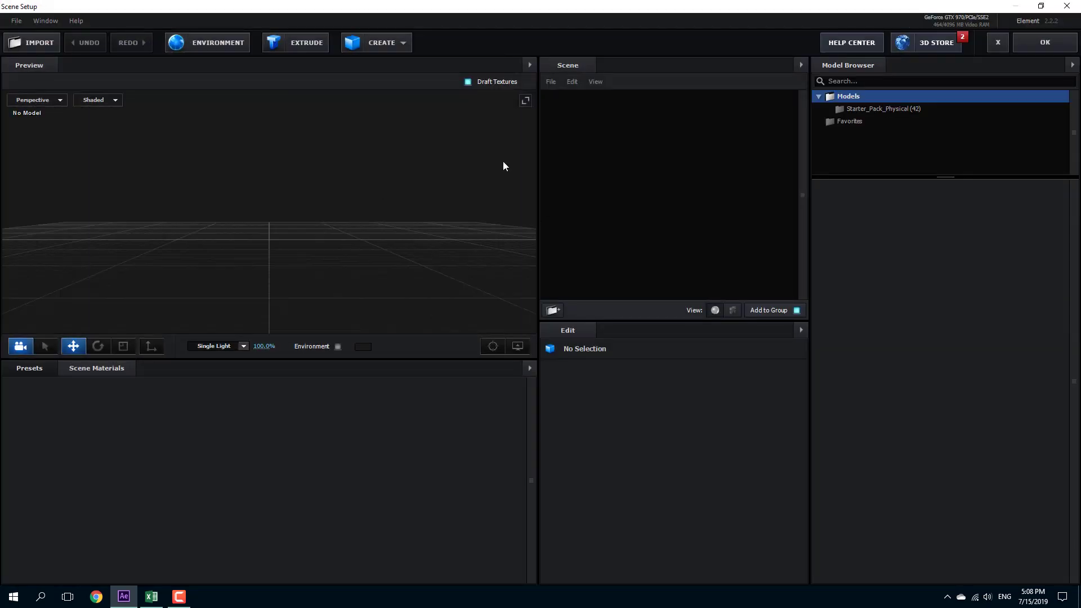
pyautogui.click(845, 120)
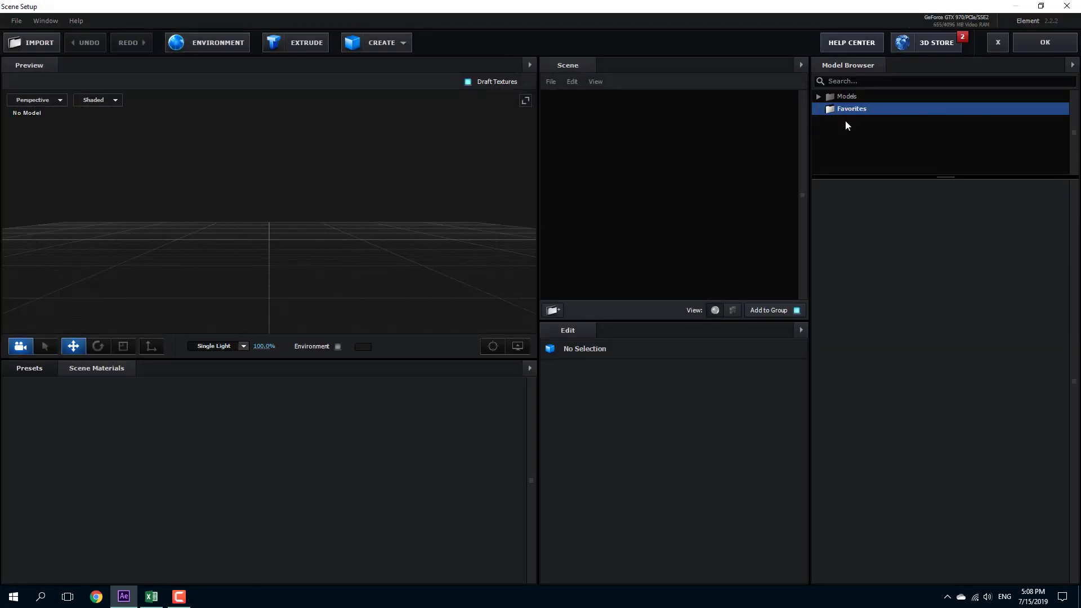
pyautogui.click(833, 98)
pyautogui.click(865, 110)
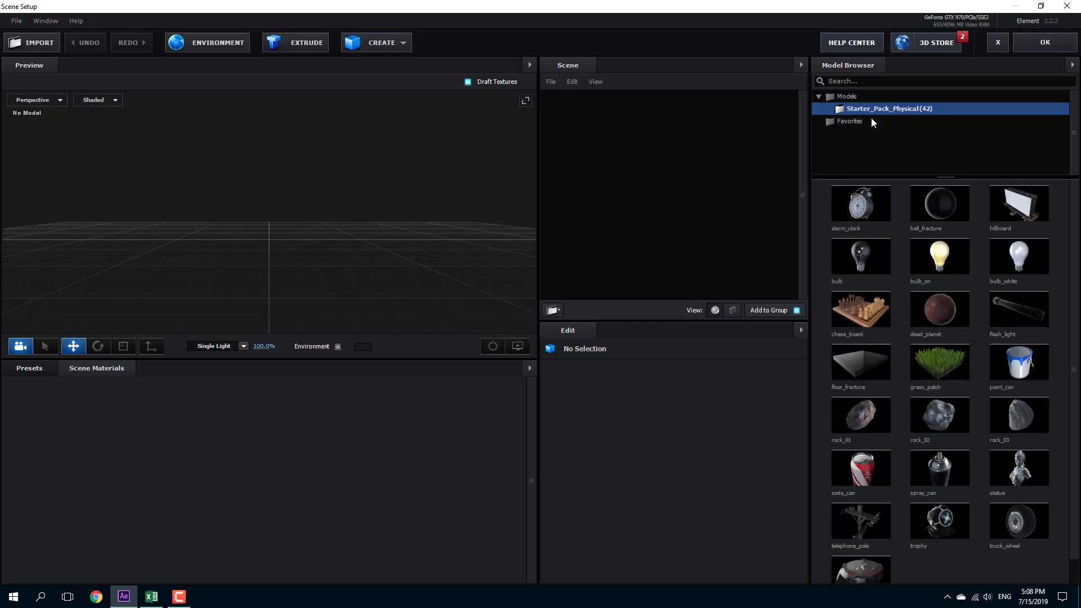
pyautogui.scroll(-1, 968, 357)
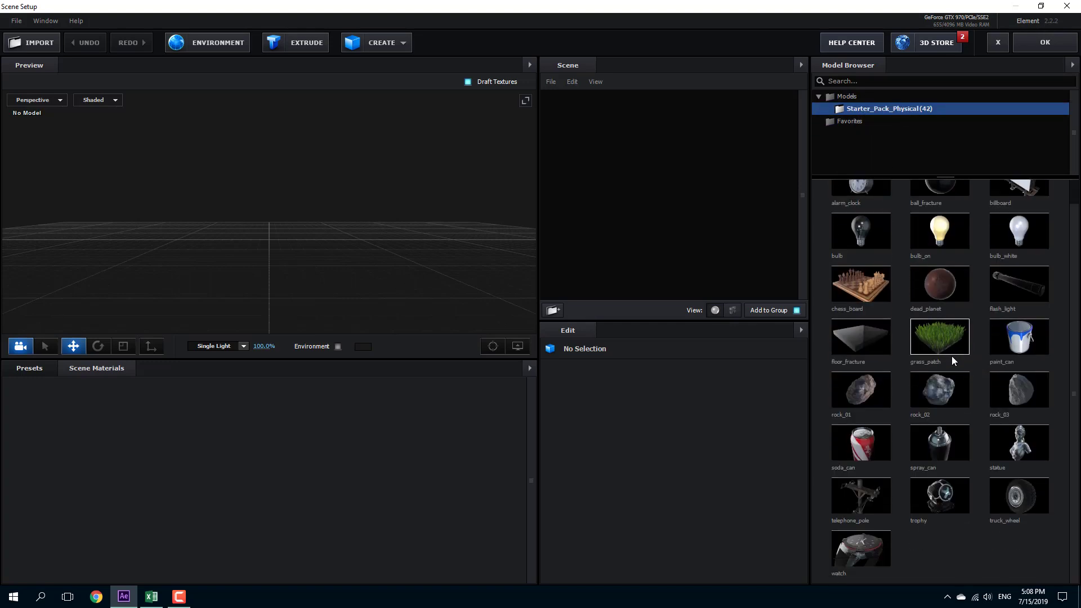
pyautogui.scroll(1, 960, 369)
pyautogui.click(1017, 215)
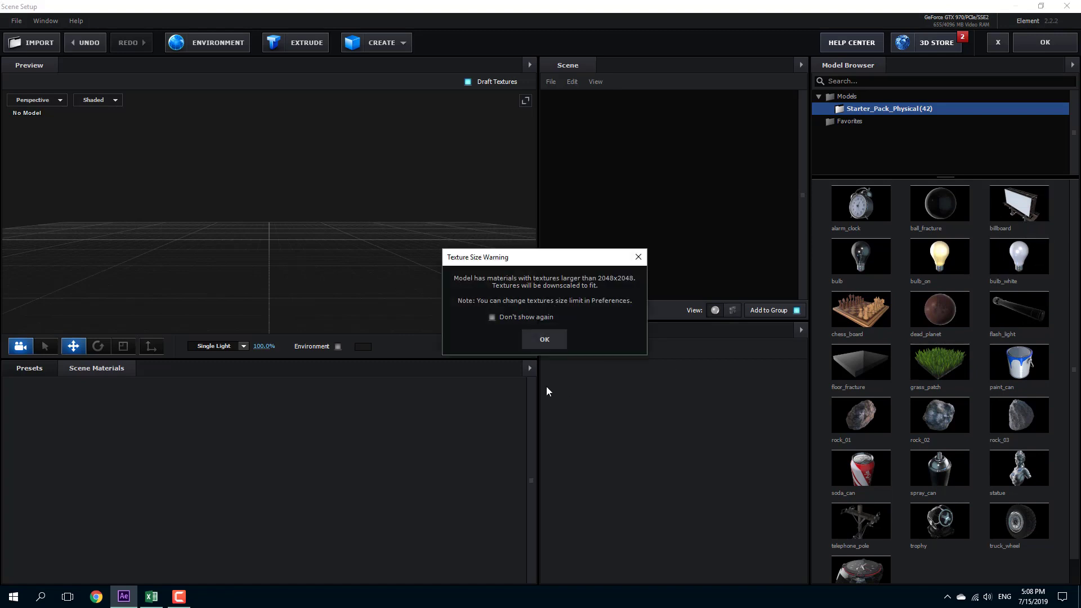
# Accept the texture size warning, then select poster_01 and toggle its visibility to identify it
pyautogui.click(556, 340)
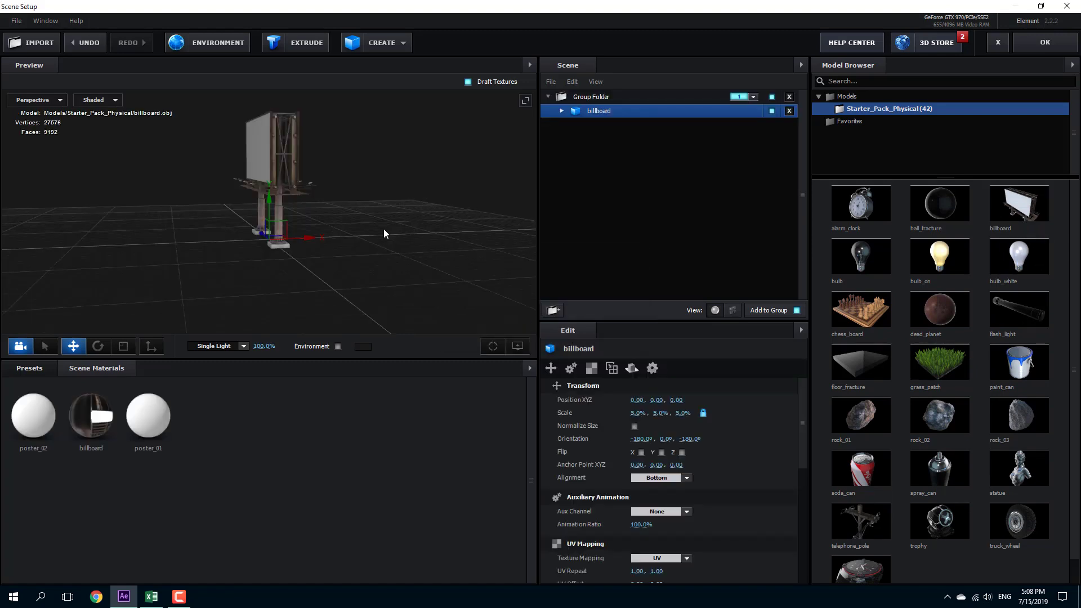
pyautogui.scroll(3, 466, 167)
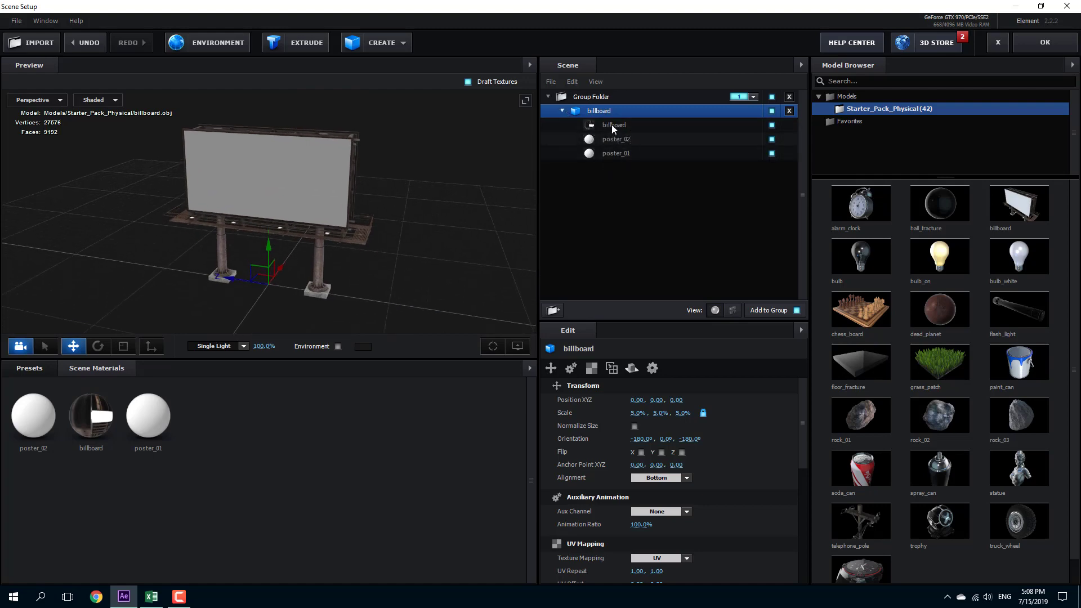
pyautogui.click(616, 151)
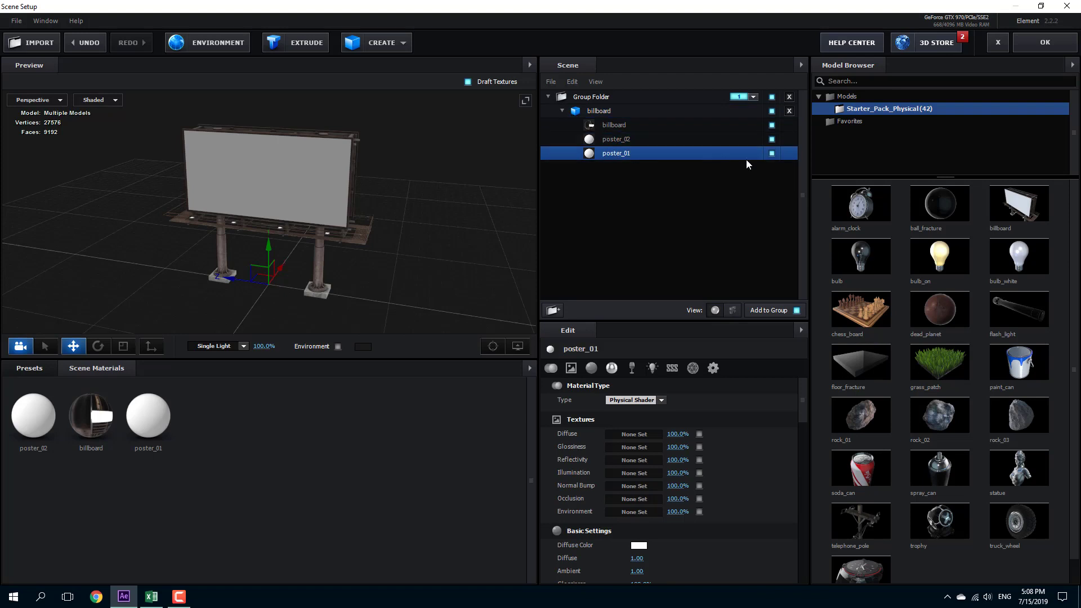
pyautogui.click(772, 153)
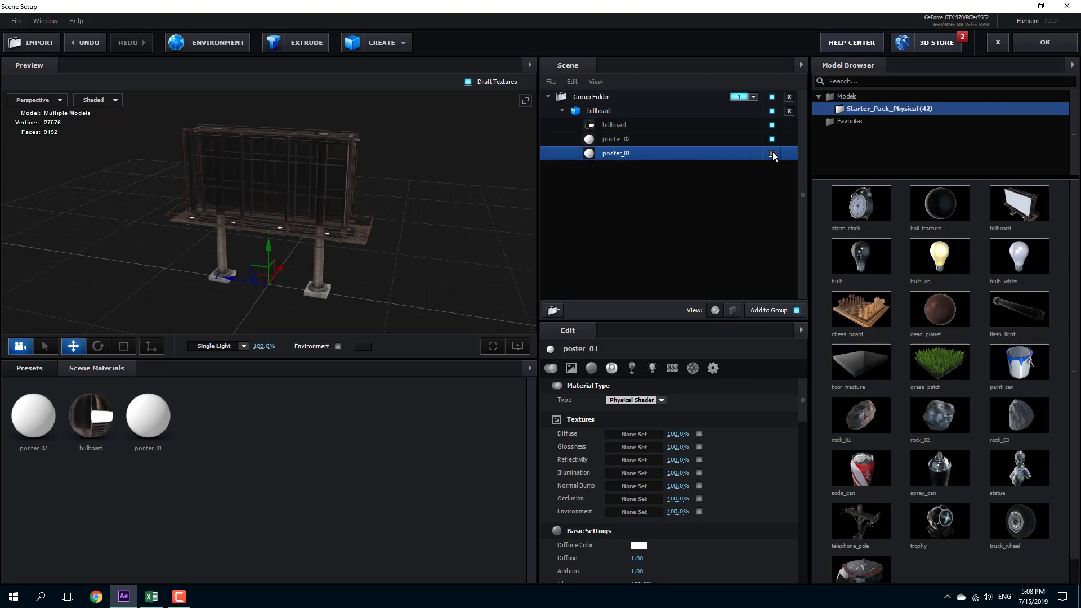
pyautogui.click(772, 154)
# Turn on Environment lighting in the preview, viewing the billboard frontally
pyautogui.scroll(5, 428, 156)
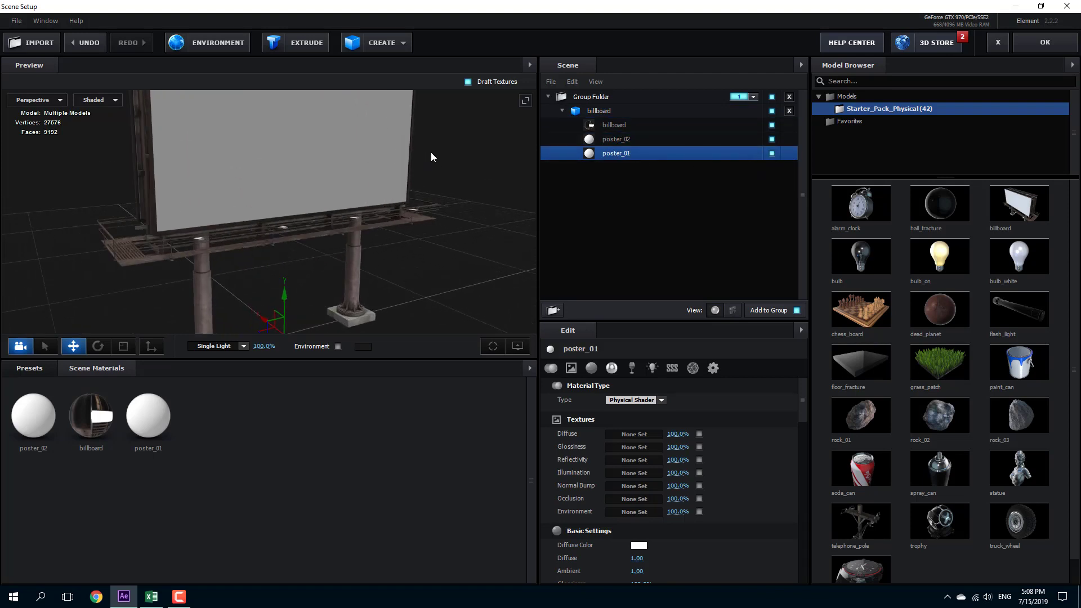
pyautogui.moveTo(432, 157); pyautogui.dragTo(432, 196)
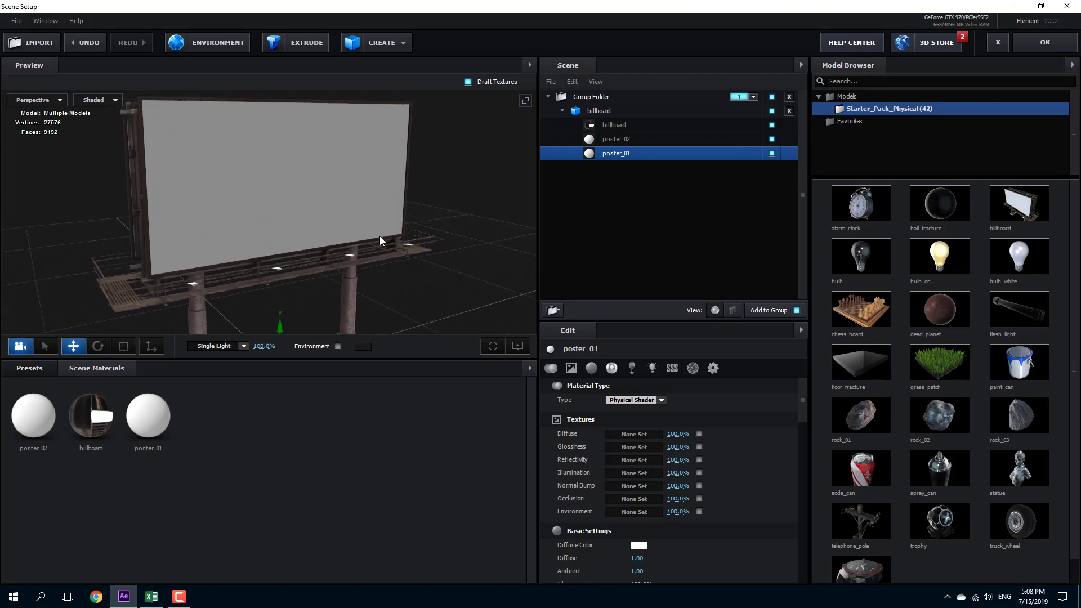
pyautogui.click(337, 347)
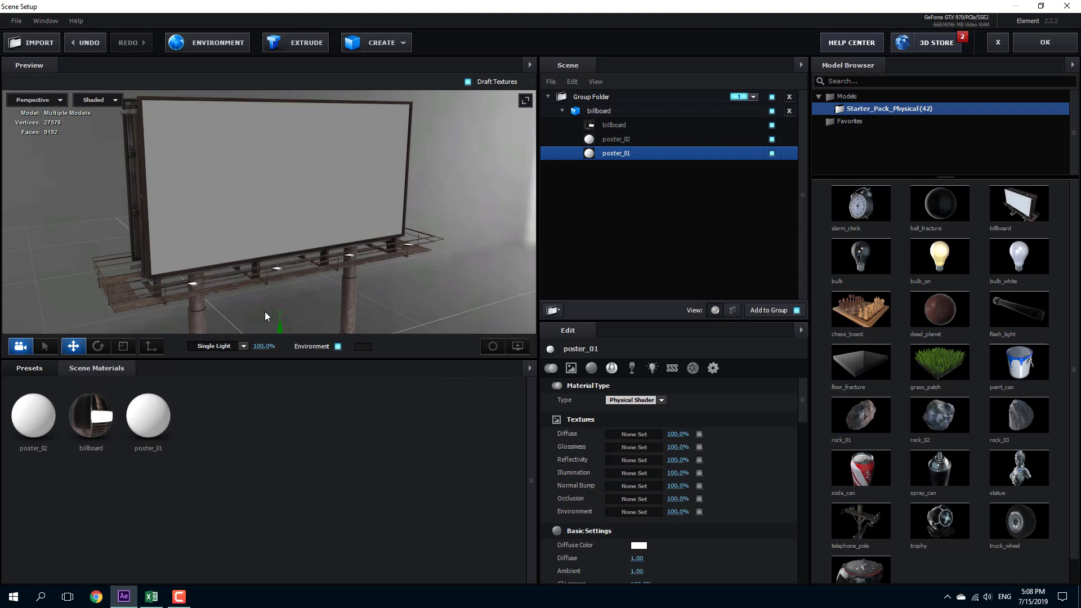
pyautogui.moveTo(265, 312)
pyautogui.mouseDown()
pyautogui.moveTo(377, 306)
pyautogui.moveTo(264, 312)
pyautogui.mouseUp()
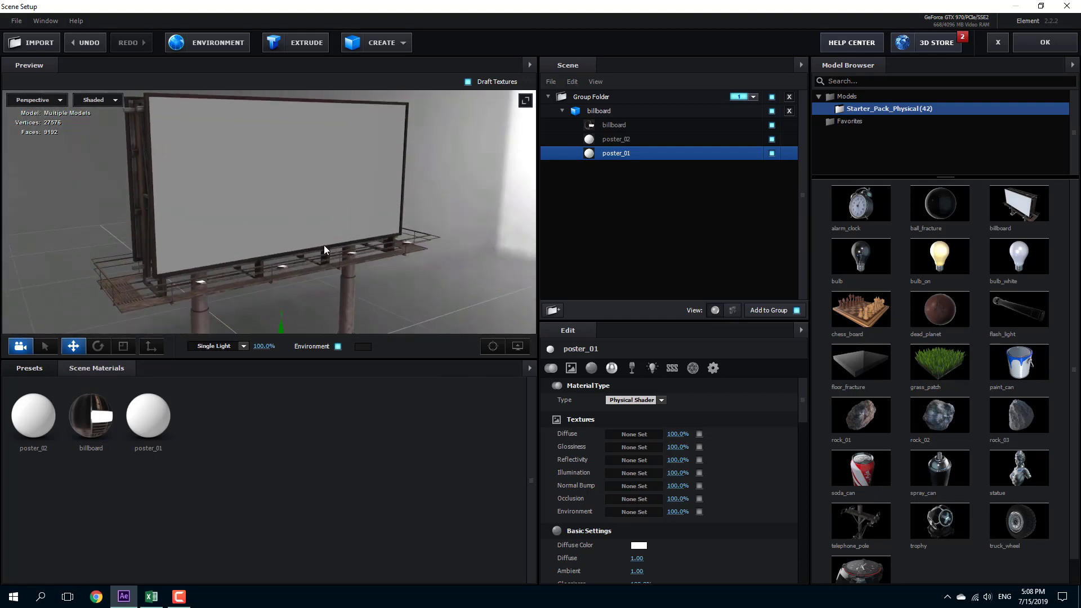
pyautogui.moveTo(416, 220); pyautogui.dragTo(355, 172)
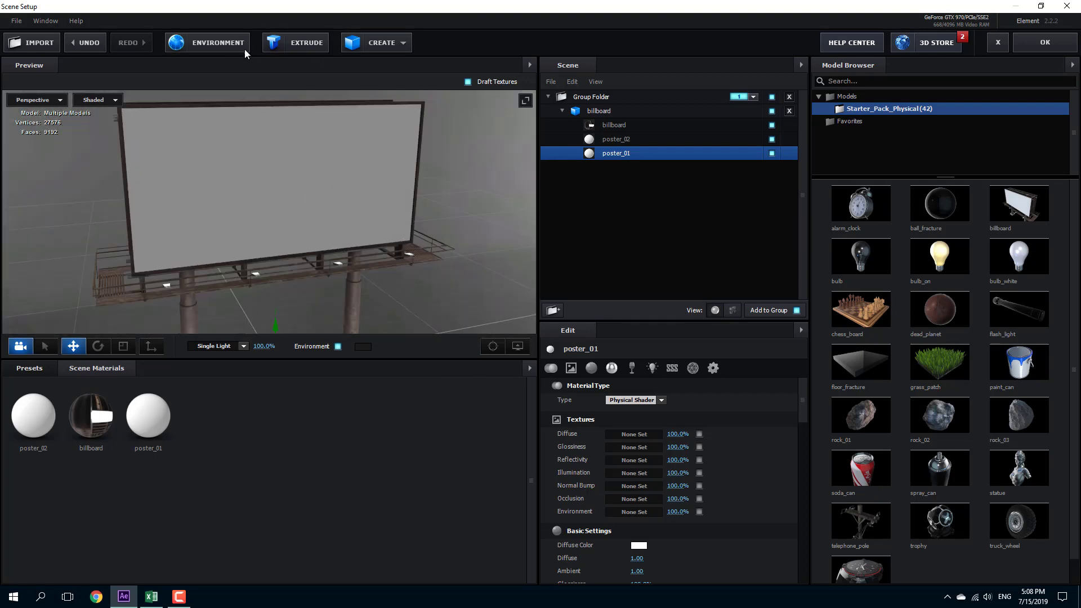
# Load Basic_2K_10.jpg as the scene's environment map
pyautogui.click(221, 44)
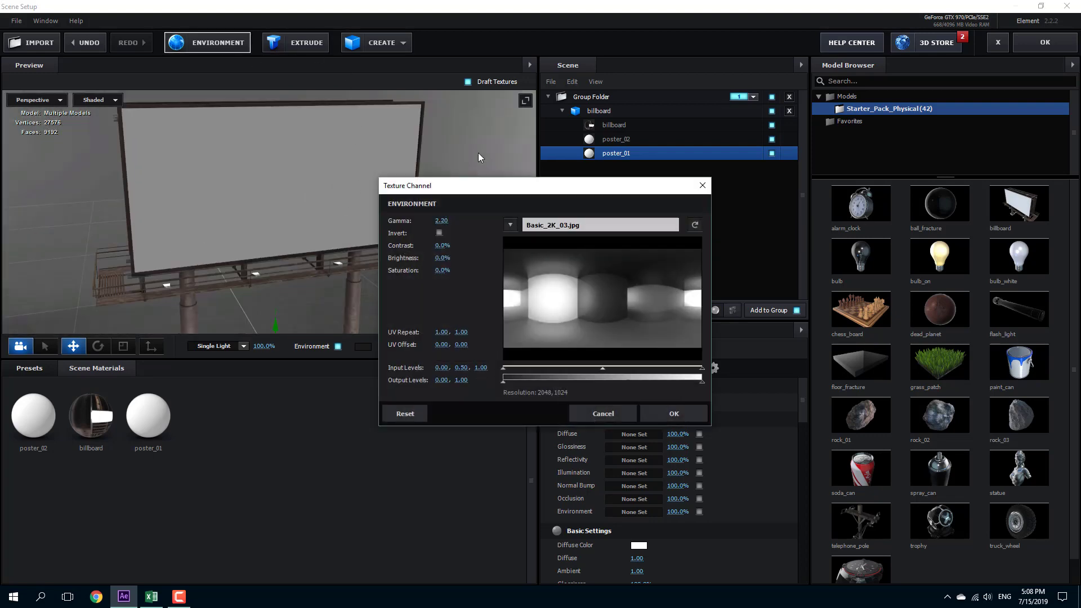
pyautogui.click(596, 221)
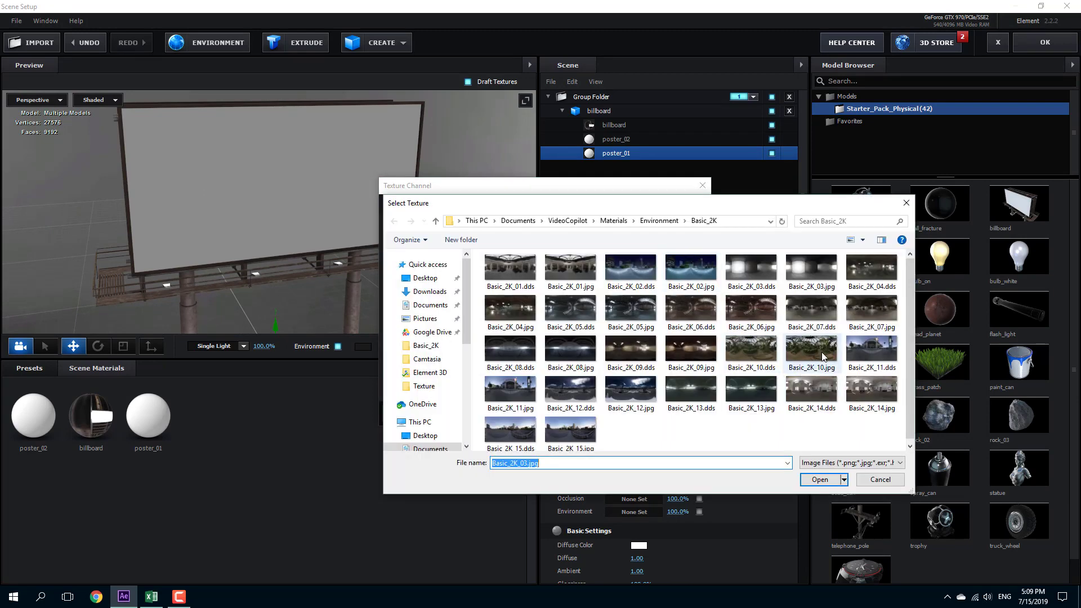
pyautogui.click(799, 349)
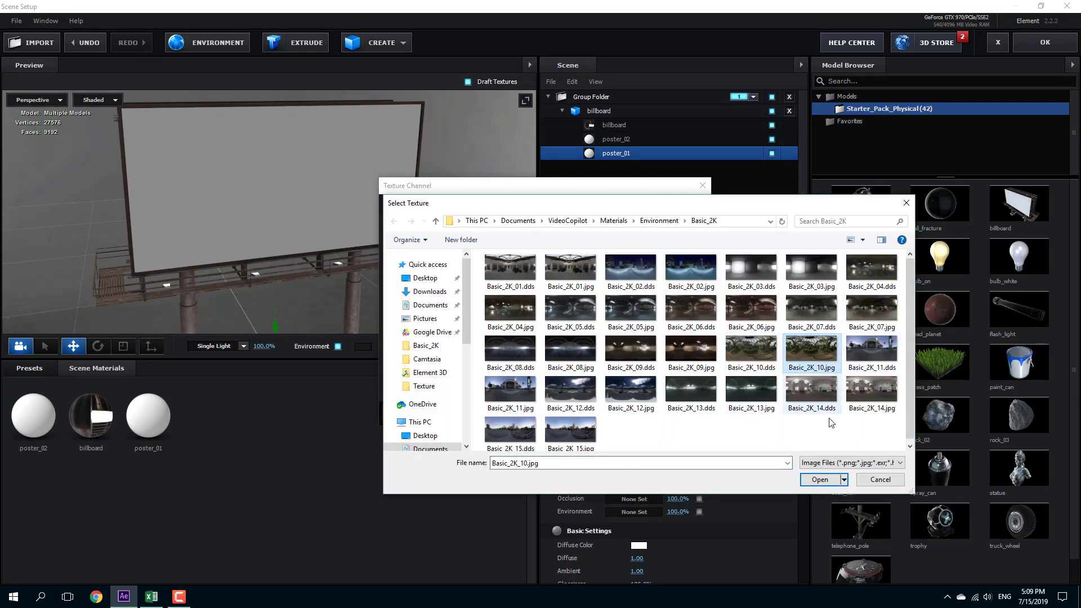
pyautogui.click(816, 481)
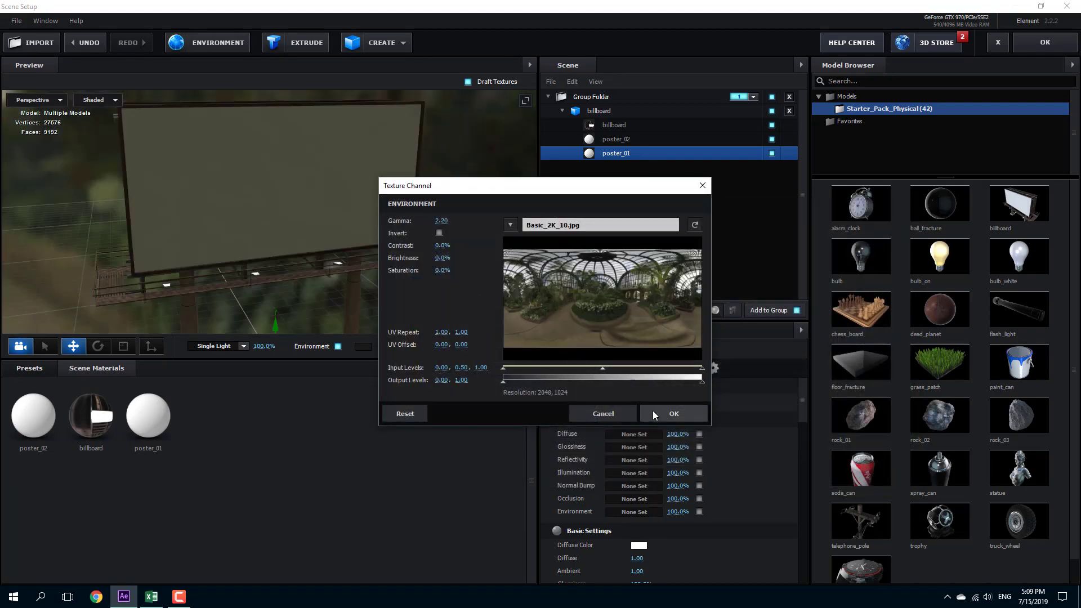
pyautogui.click(653, 414)
pyautogui.moveTo(377, 249); pyautogui.dragTo(373, 216)
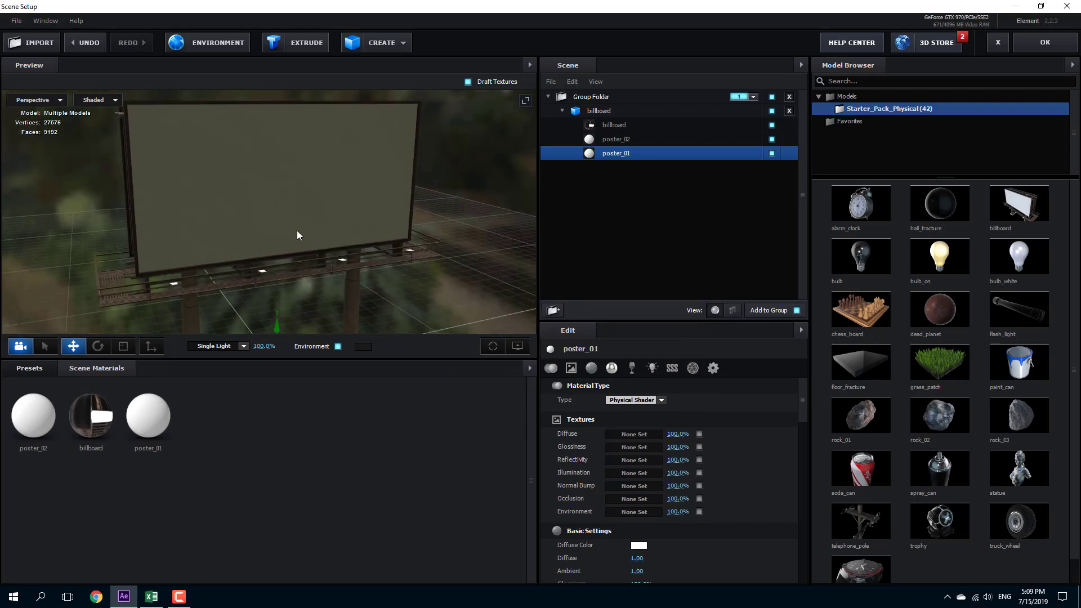
# Raise poster_01's Reflectivity Intensity to 100%
pyautogui.moveTo(298, 236); pyautogui.dragTo(347, 224)
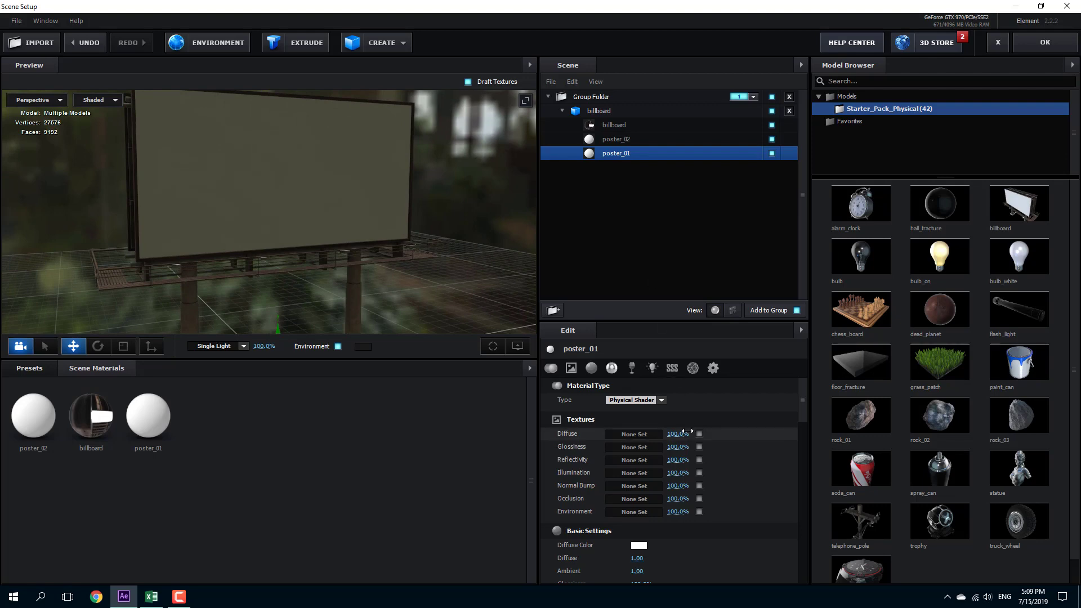
pyautogui.scroll(-3, 624, 443)
pyautogui.scroll(-5, 623, 442)
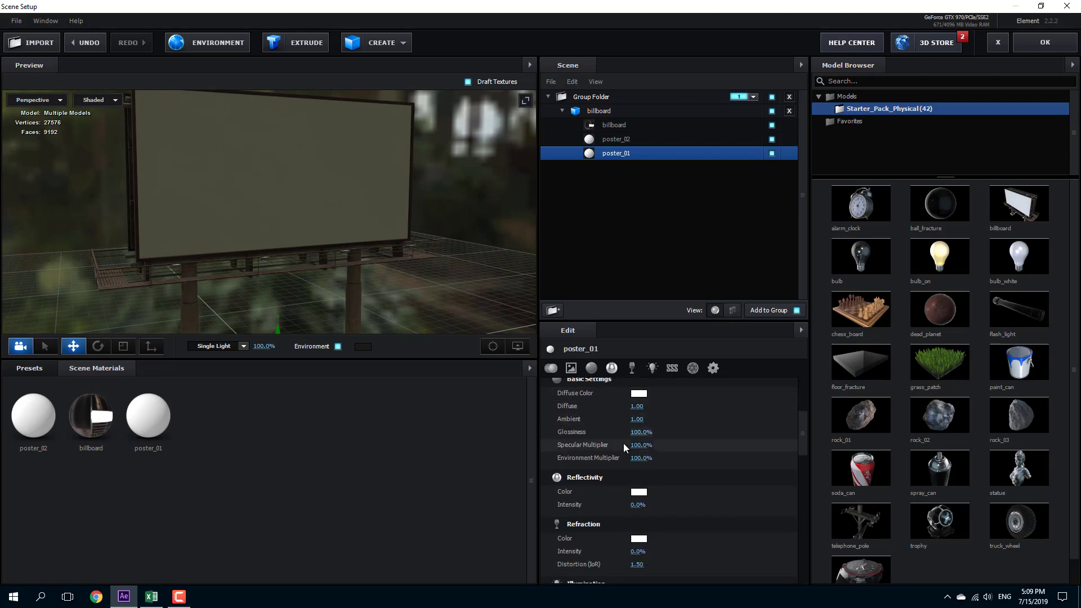
pyautogui.click(593, 369)
pyautogui.click(610, 369)
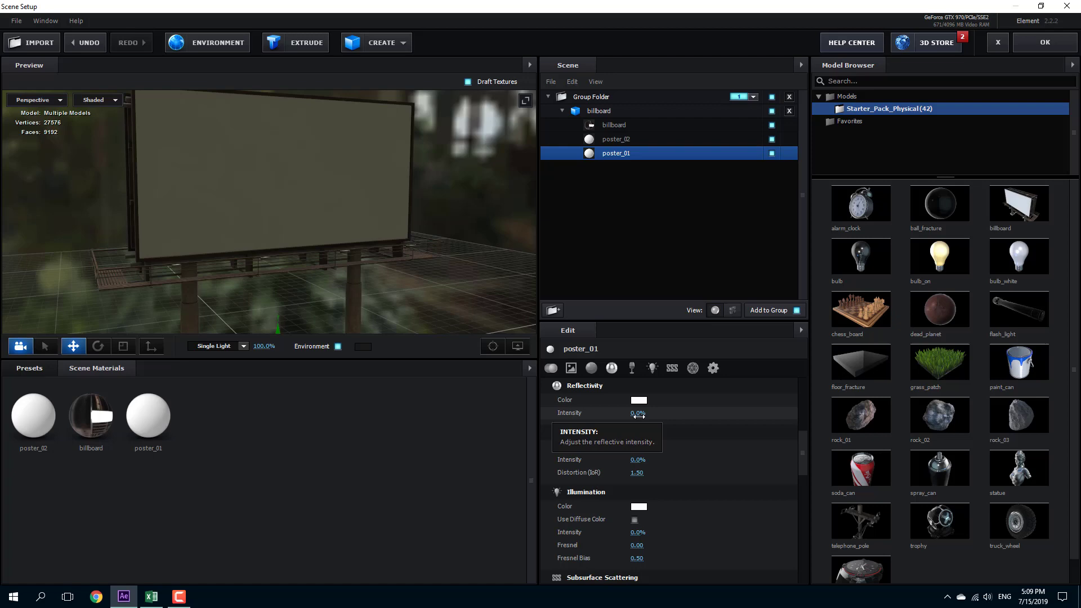
pyautogui.moveTo(641, 418); pyautogui.dragTo(724, 415)
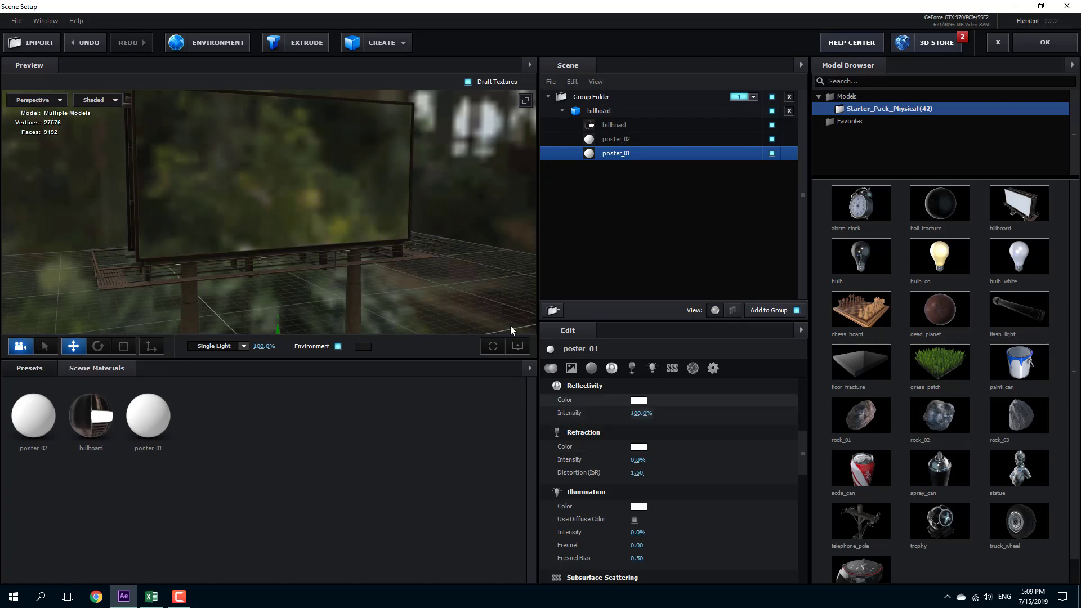
pyautogui.moveTo(415, 265); pyautogui.dragTo(454, 267)
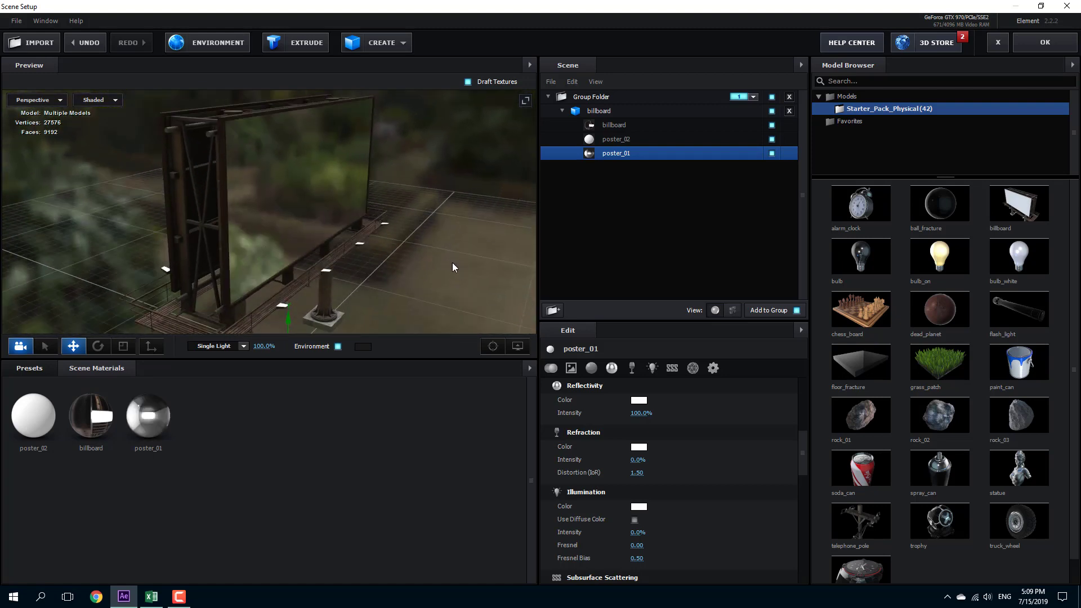
# Set poster_01's Reflectivity Color to pale cyan B3F3FF
pyautogui.click(638, 401)
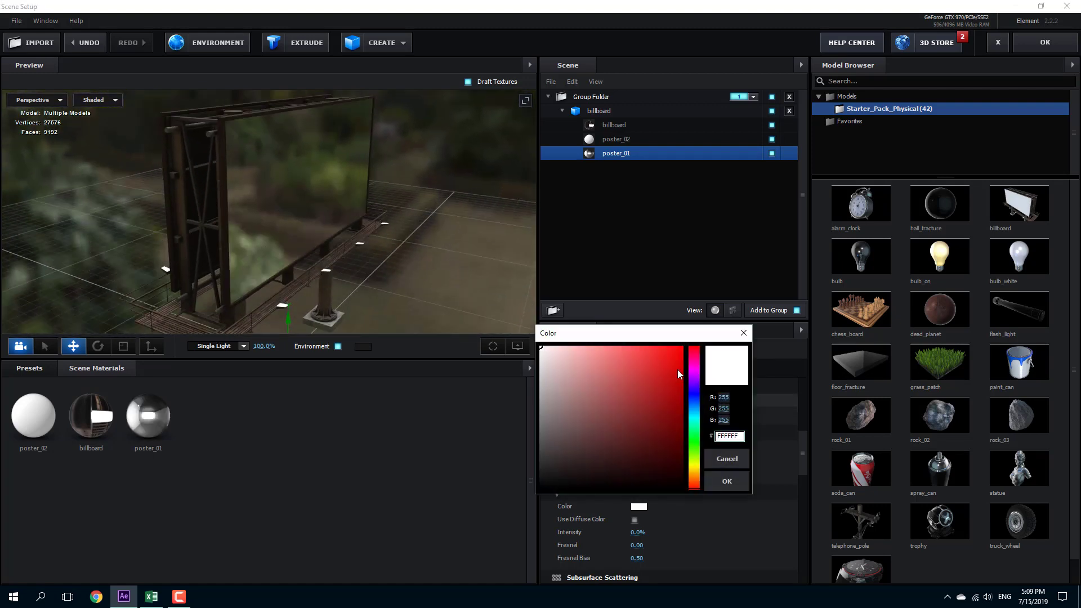
pyautogui.moveTo(572, 358); pyautogui.dragTo(577, 343)
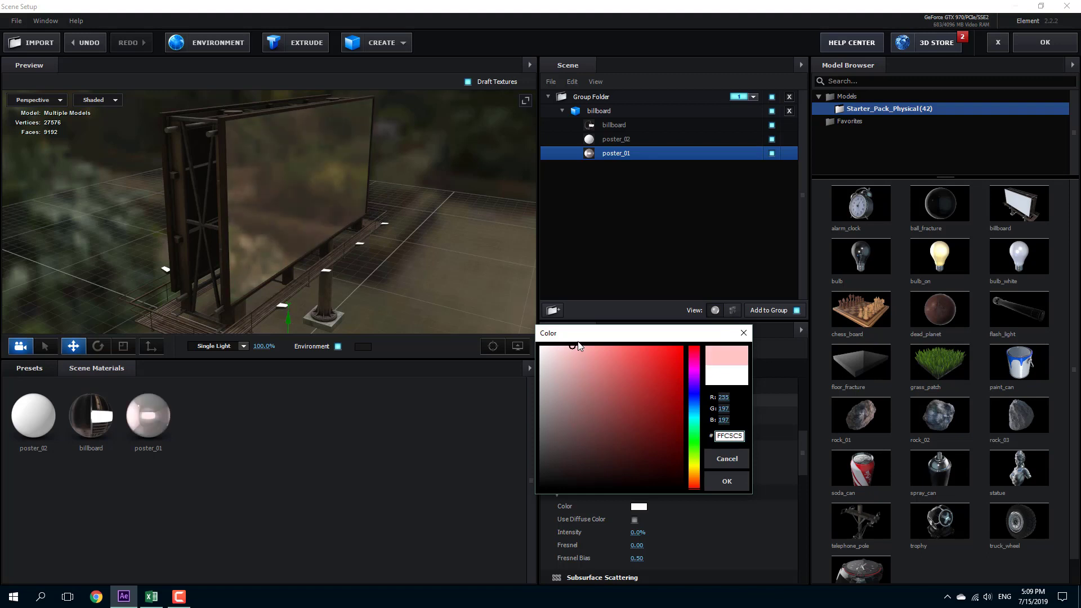
pyautogui.moveTo(693, 405)
pyautogui.mouseDown()
pyautogui.moveTo(694, 431)
pyautogui.moveTo(694, 402)
pyautogui.moveTo(695, 414)
pyautogui.mouseUp()
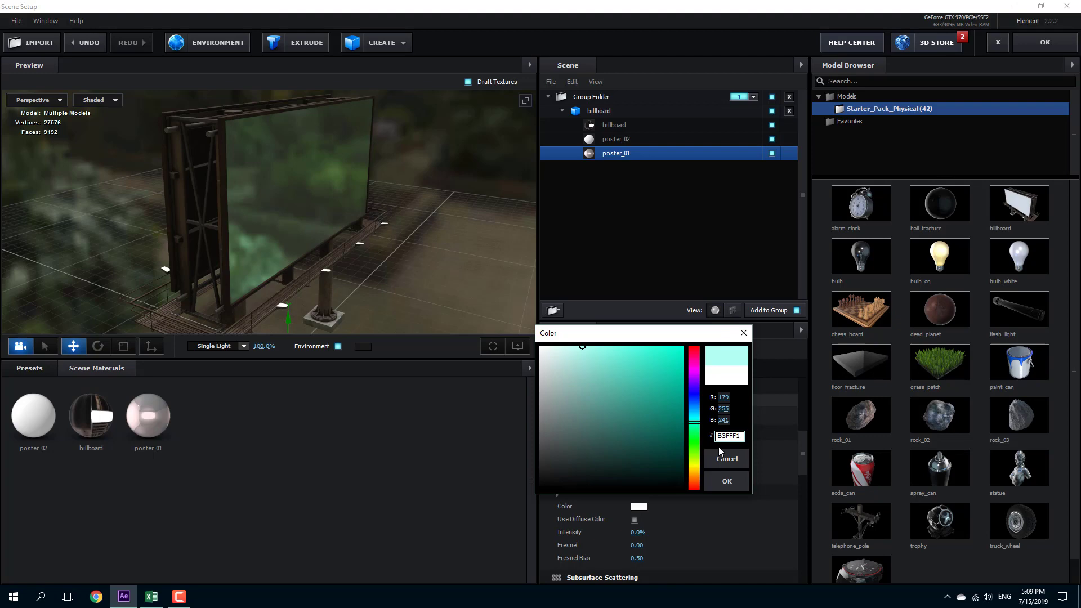
pyautogui.click(727, 481)
pyautogui.moveTo(512, 320); pyautogui.dragTo(429, 247)
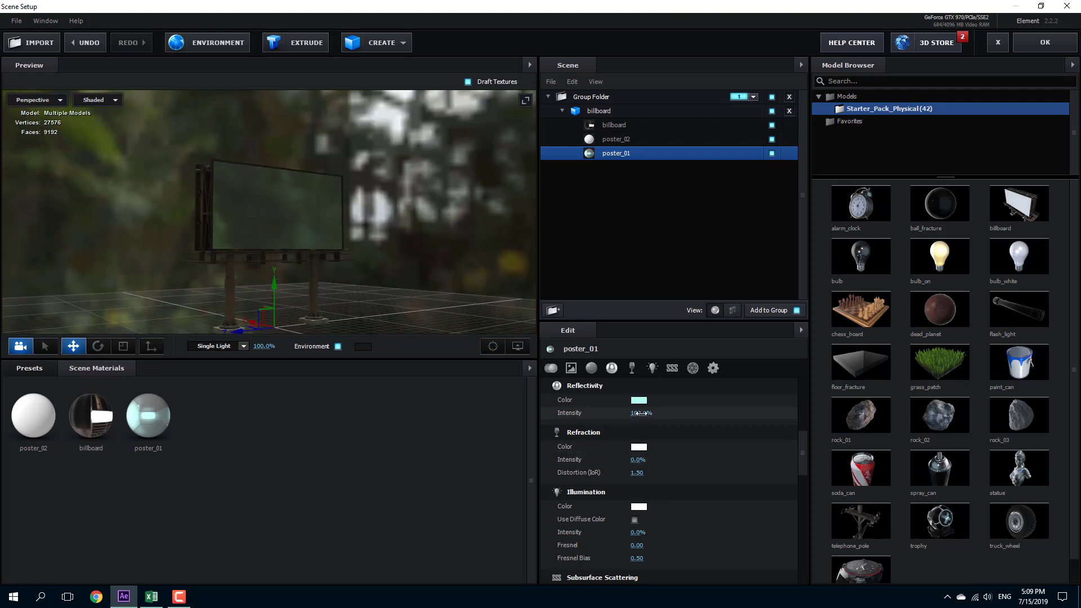
# Reduce poster_01's Reflectivity Intensity from 100% to 61.0%
pyautogui.moveTo(631, 415); pyautogui.dragTo(614, 409)
pyautogui.moveTo(389, 278); pyautogui.dragTo(507, 325)
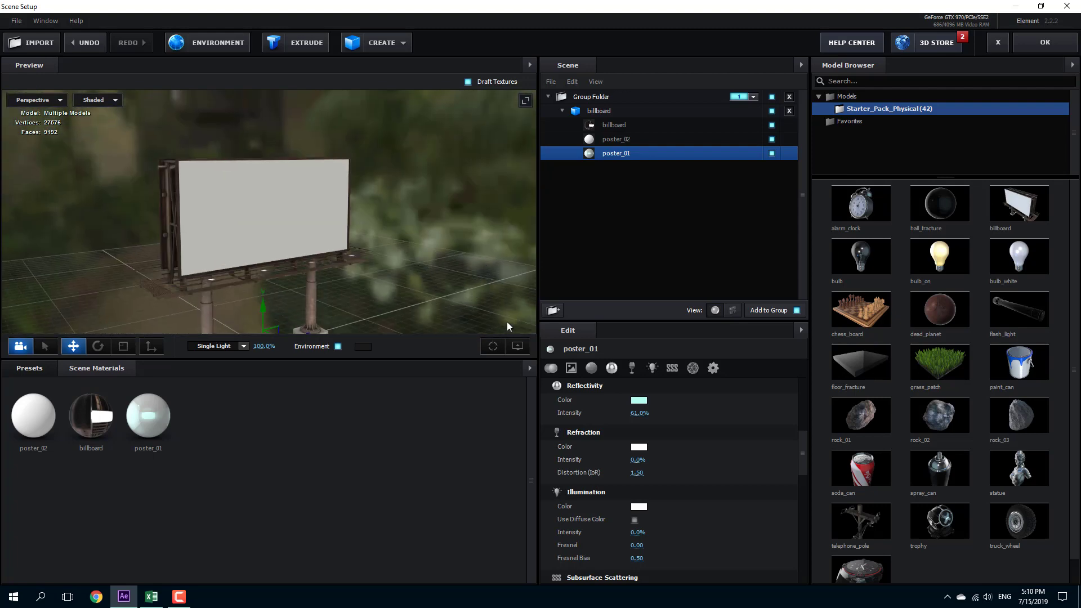
# Select poster_02 and set its Reflectivity Intensity to 100.0%
pyautogui.click(635, 141)
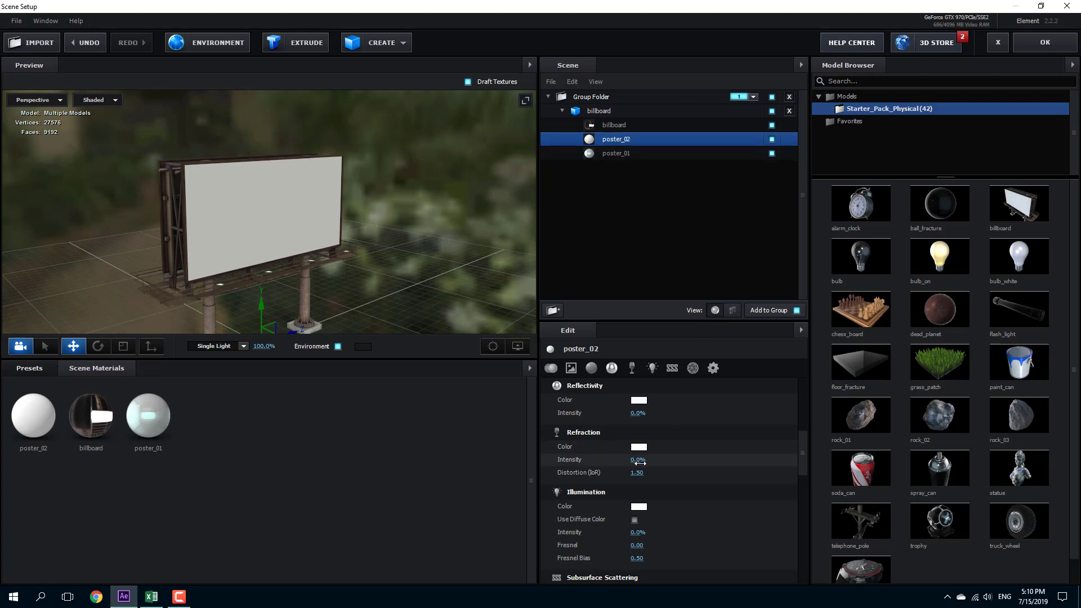
pyautogui.moveTo(639, 414); pyautogui.dragTo(702, 415)
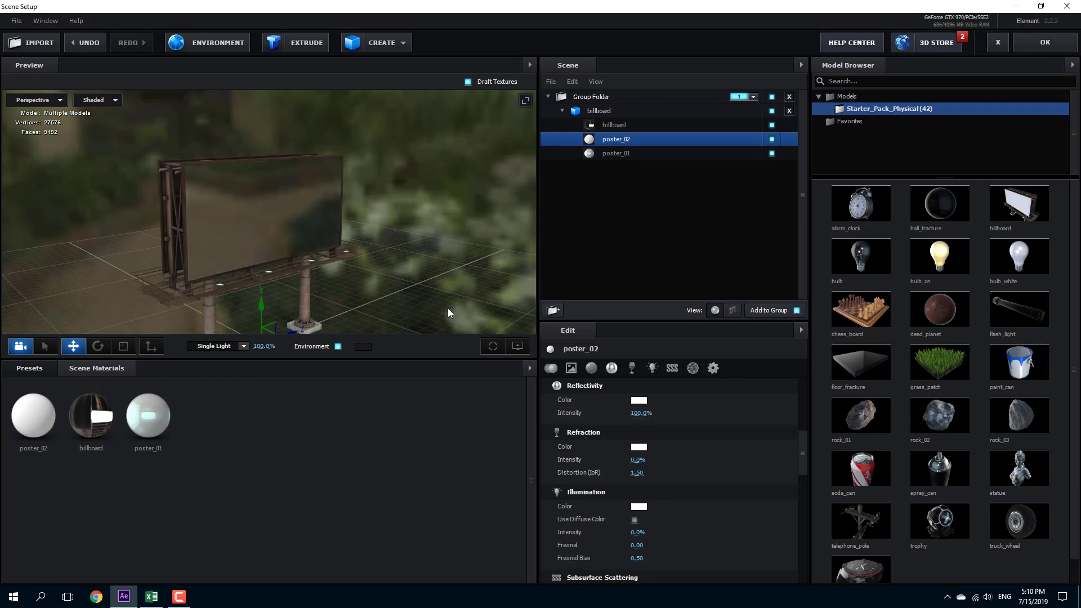
pyautogui.moveTo(449, 313); pyautogui.dragTo(535, 307)
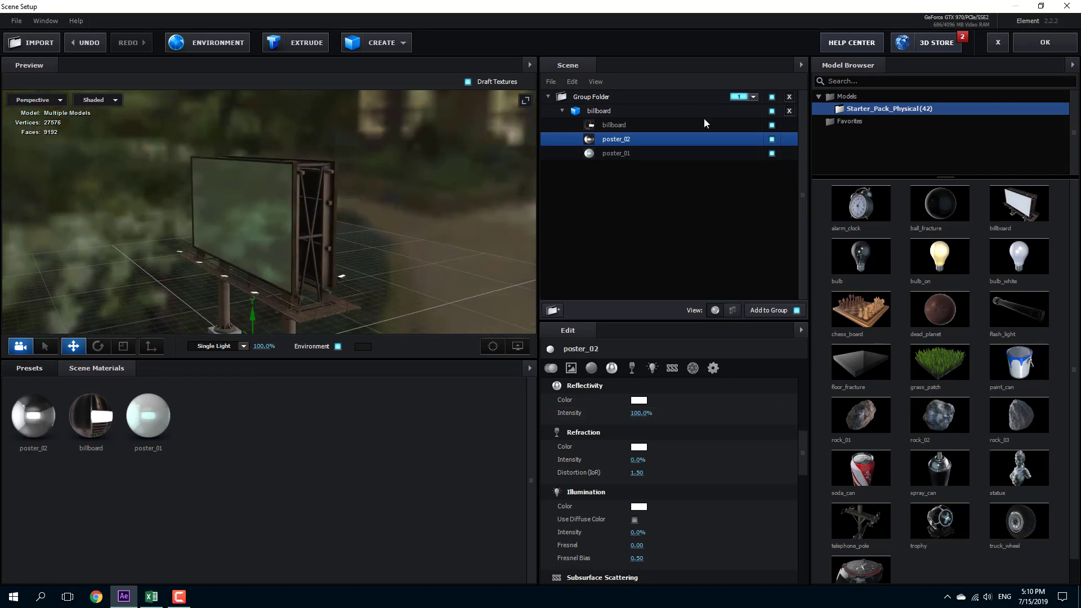
# Select the billboard frame material and review its Reflectivity and Textures settings
pyautogui.click(628, 126)
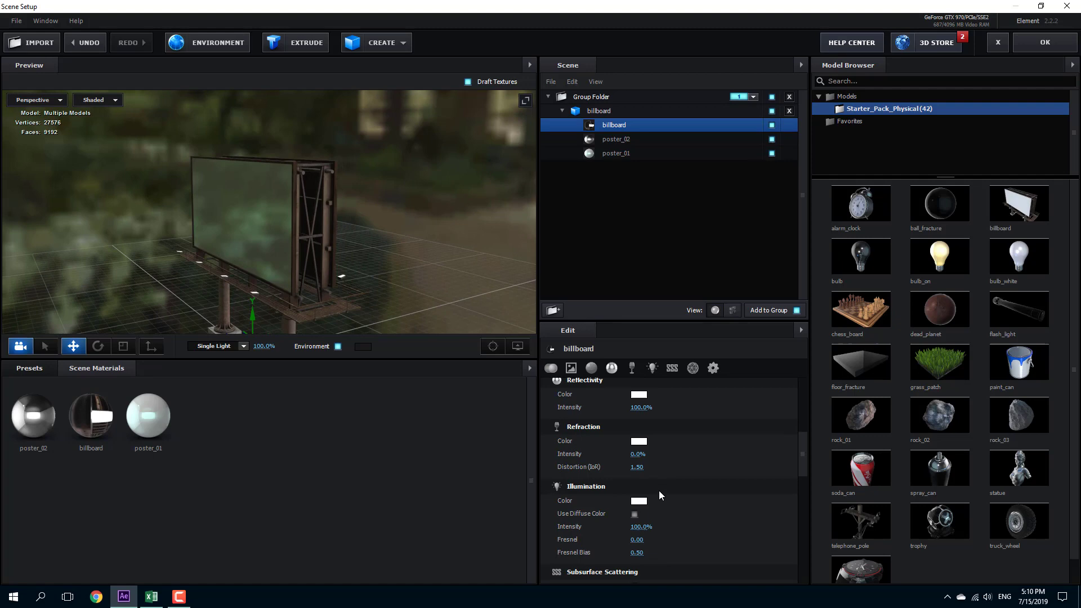
pyautogui.scroll(-5, 659, 491)
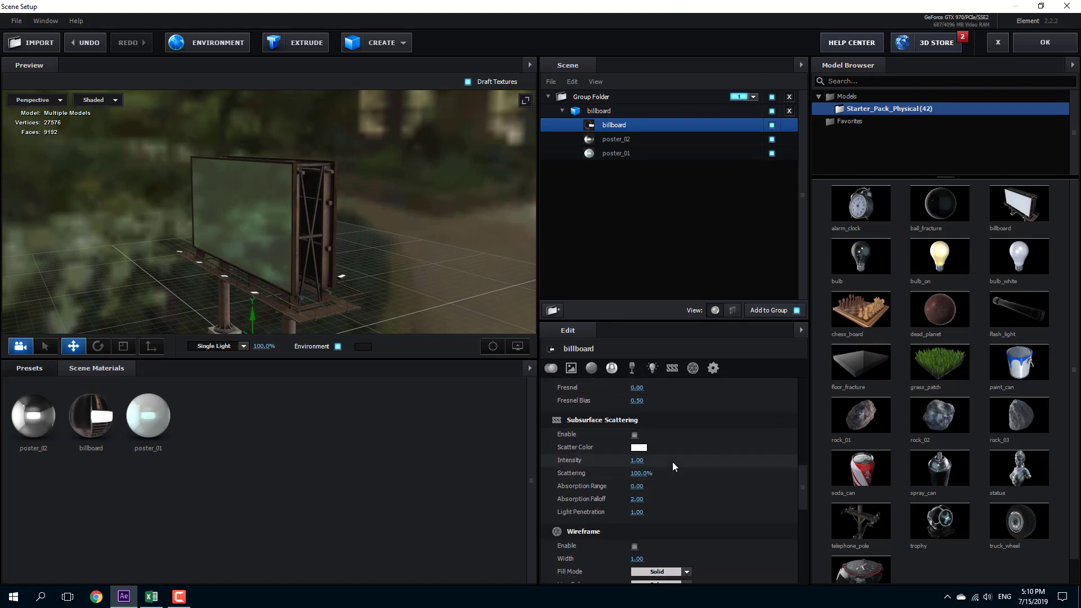
pyautogui.click(611, 367)
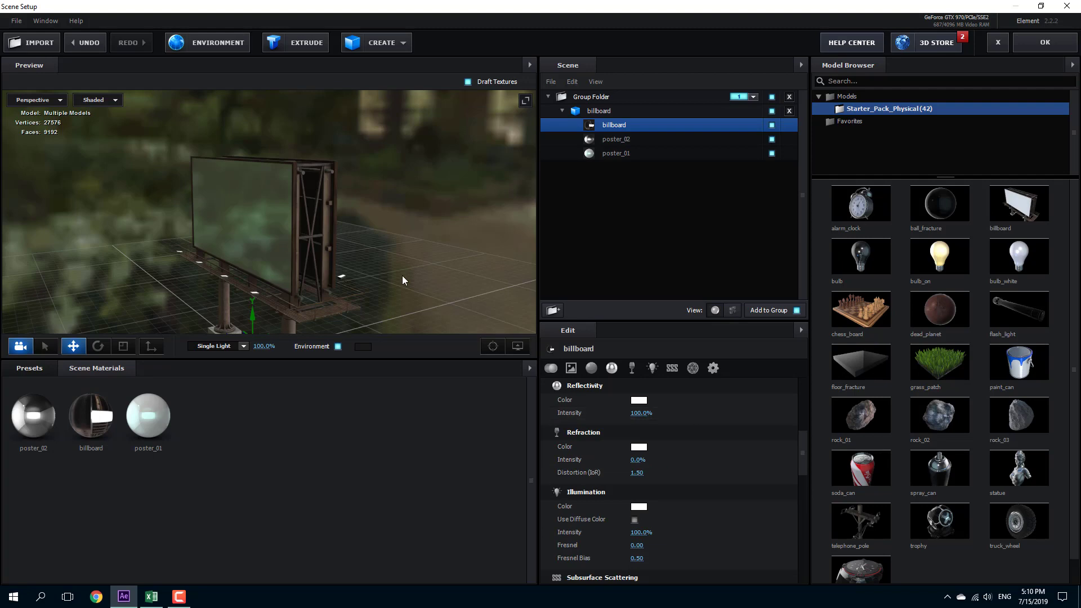
pyautogui.moveTo(402, 275); pyautogui.dragTo(426, 228)
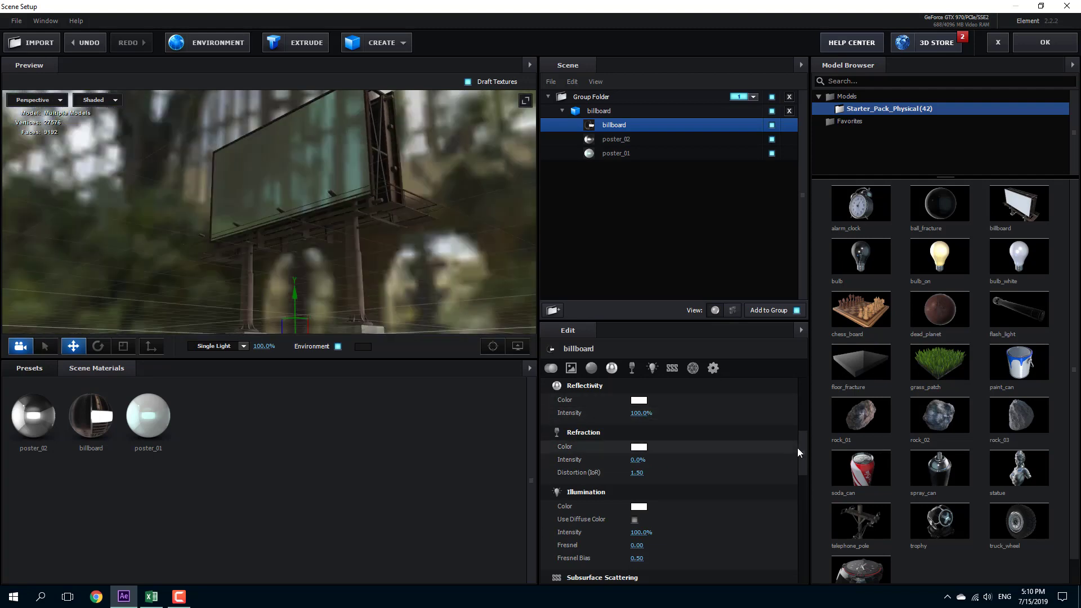
pyautogui.moveTo(802, 448); pyautogui.dragTo(792, 374)
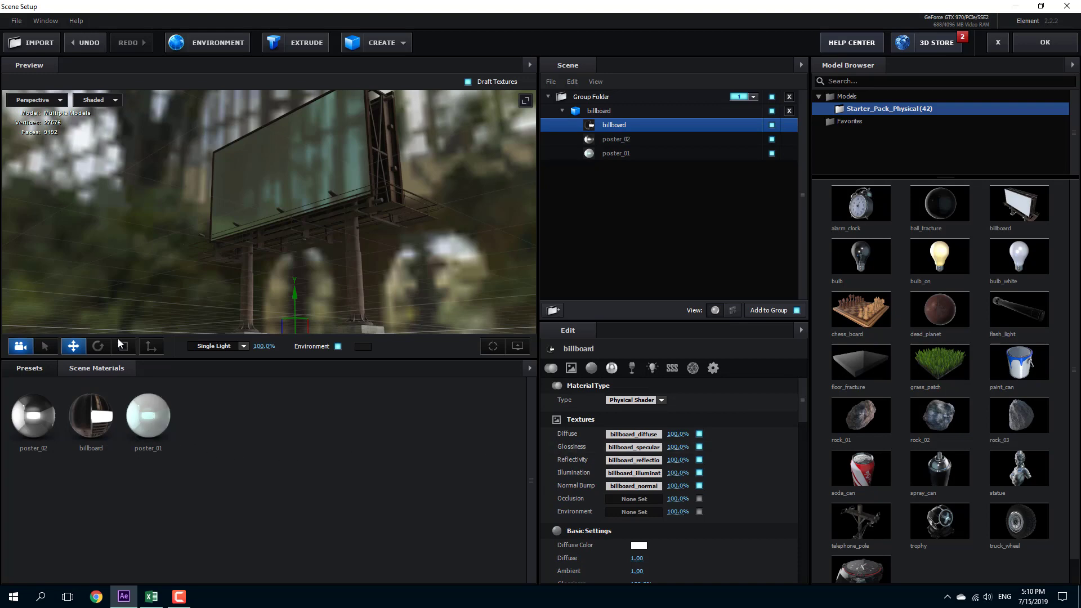
# Apply the White preset from Materials > Physical to the billboard frame
pyautogui.click(34, 369)
pyautogui.click(56, 433)
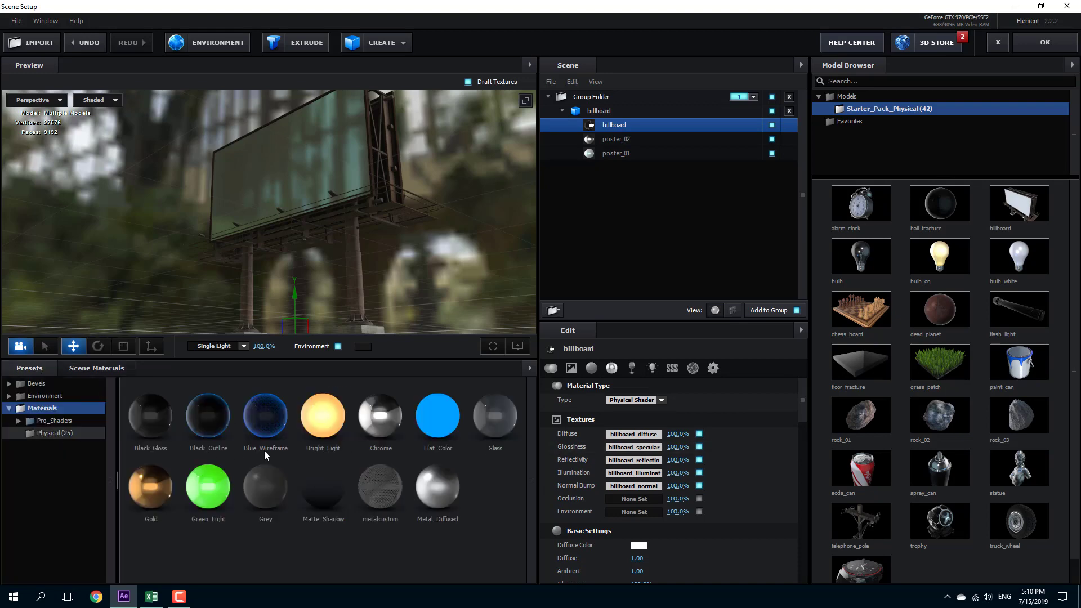
pyautogui.scroll(-2, 394, 473)
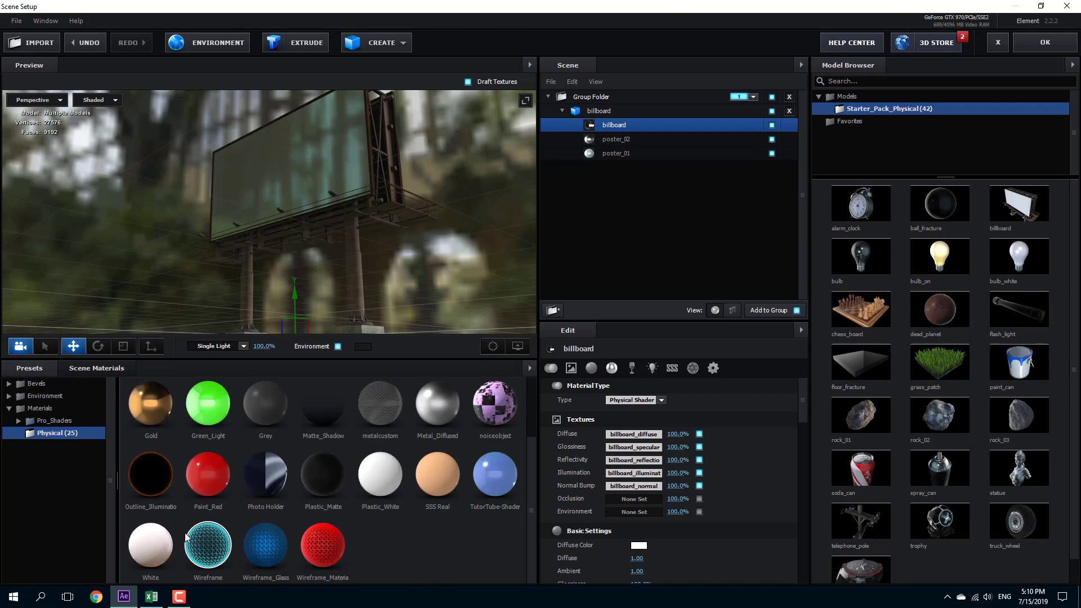
pyautogui.moveTo(187, 497); pyautogui.dragTo(458, 235)
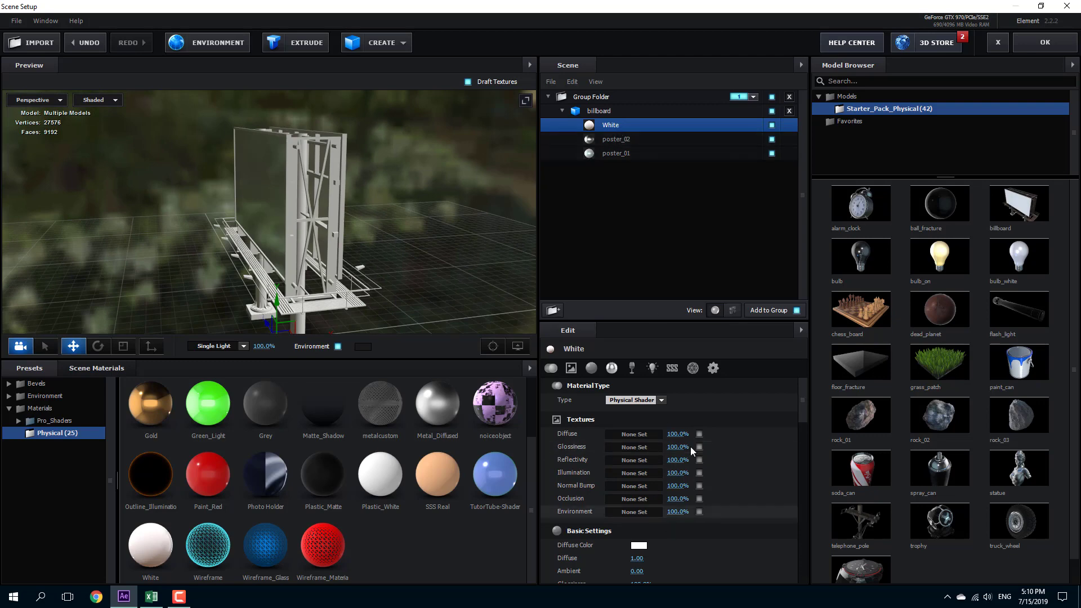
# Set the frame material's Diffuse Color to dark grey 545454
pyautogui.scroll(-5, 690, 447)
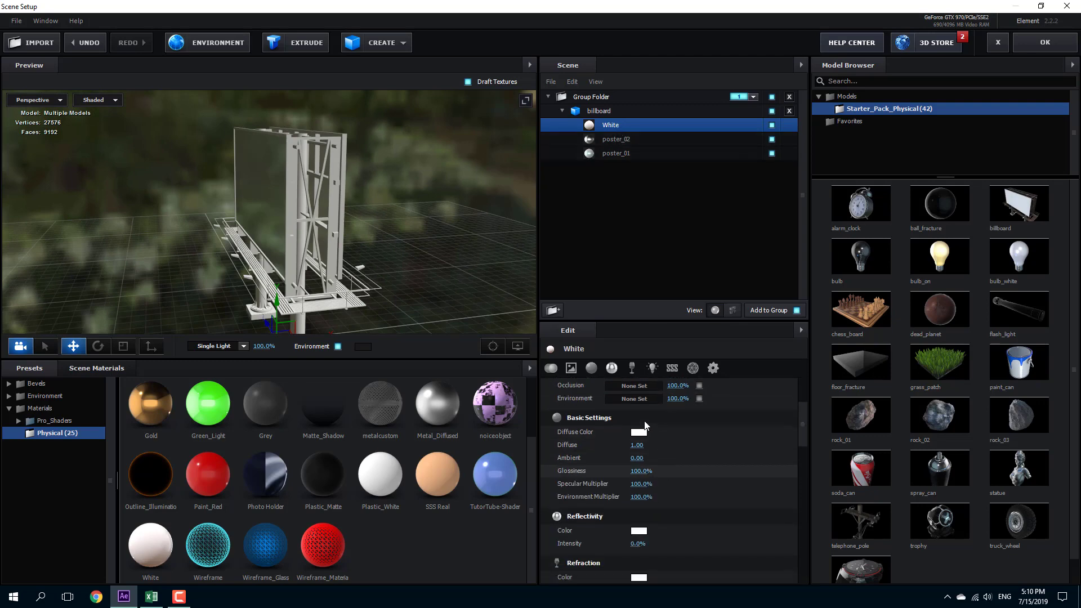
pyautogui.scroll(-3, 646, 388)
pyautogui.scroll(-3, 646, 389)
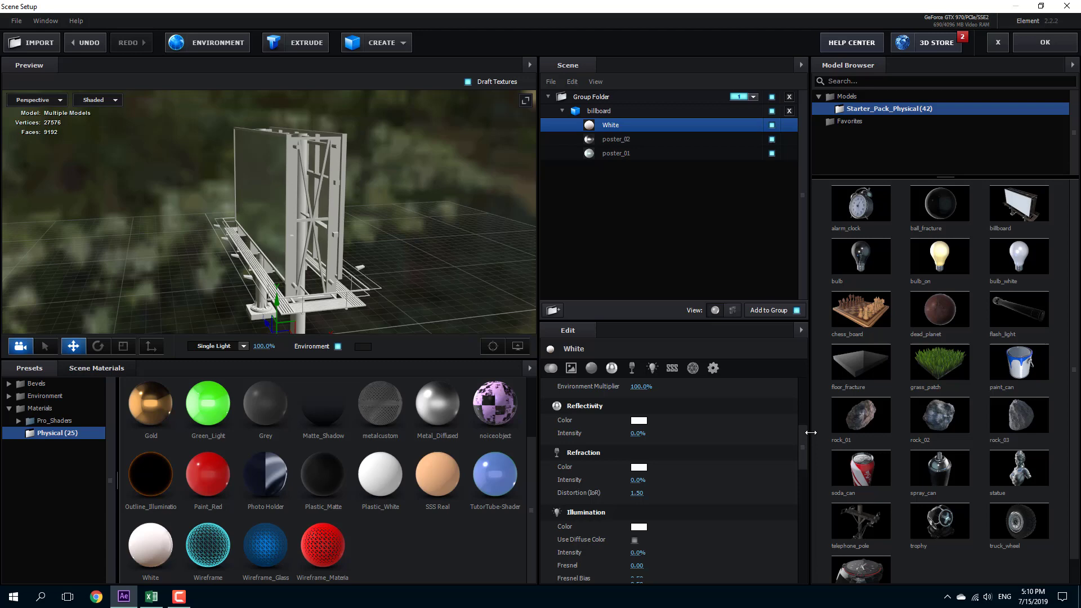
pyautogui.moveTo(805, 444); pyautogui.dragTo(795, 420)
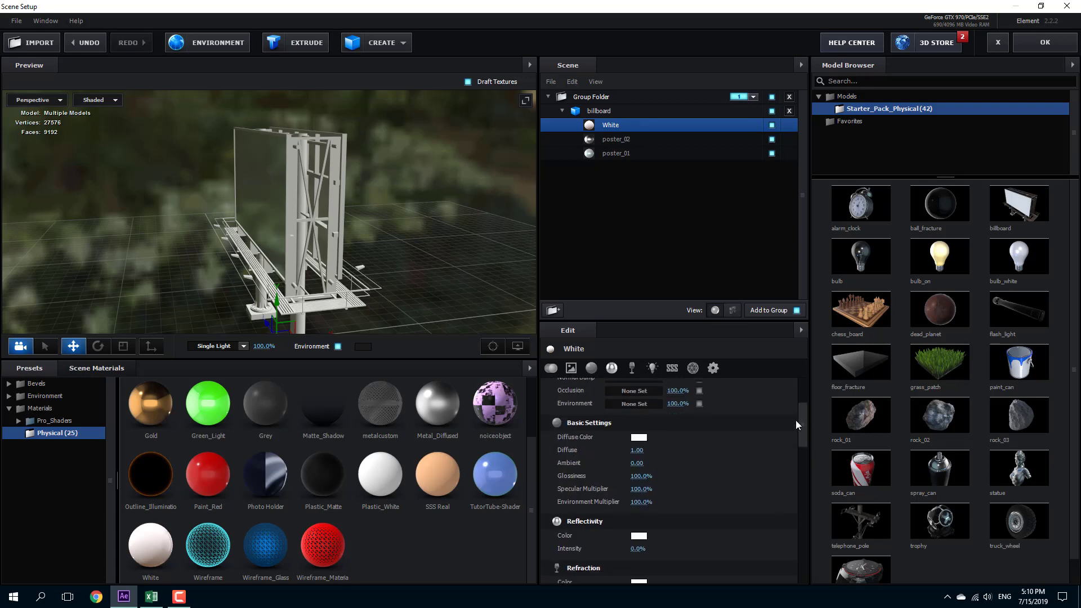
pyautogui.click(640, 437)
pyautogui.moveTo(559, 485); pyautogui.dragTo(528, 483)
pyautogui.click(726, 516)
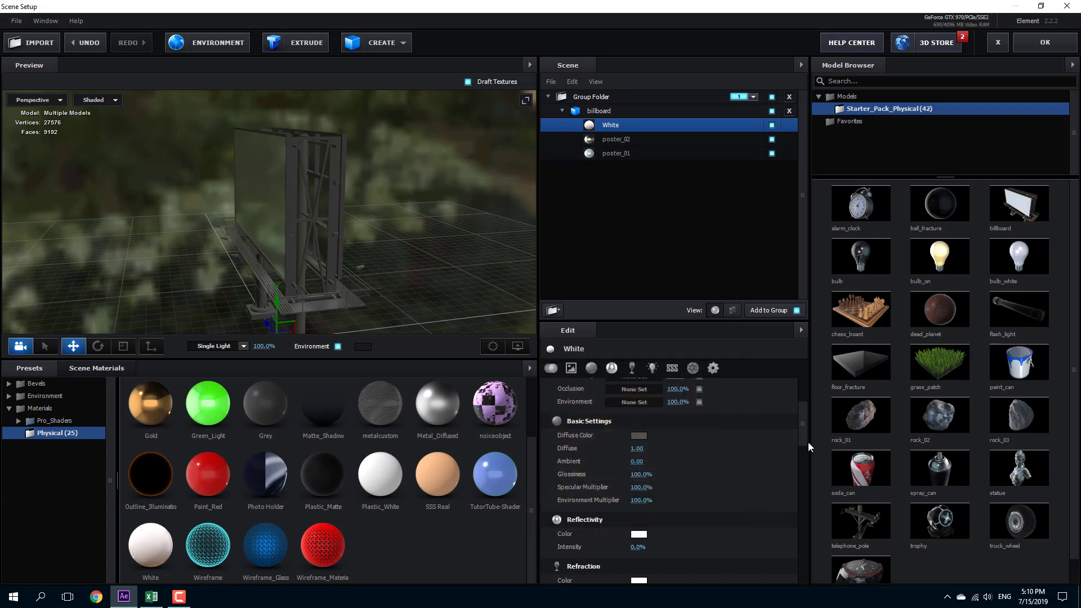
# Set the frame material's Reflectivity Intensity to 63.0%
pyautogui.moveTo(805, 438); pyautogui.dragTo(805, 461)
pyautogui.moveTo(638, 443); pyautogui.dragTo(775, 447)
pyautogui.moveTo(404, 218); pyautogui.dragTo(350, 232)
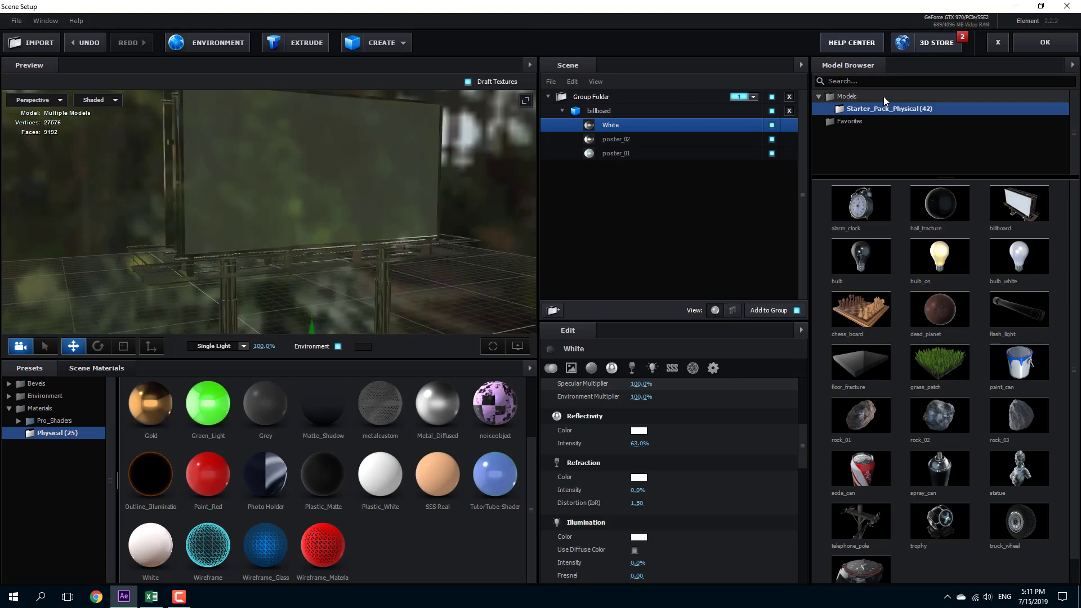
# Close the Element 3D Scene Setup and add a default Camera 1 layer to Comp 1
pyautogui.click(1064, 47)
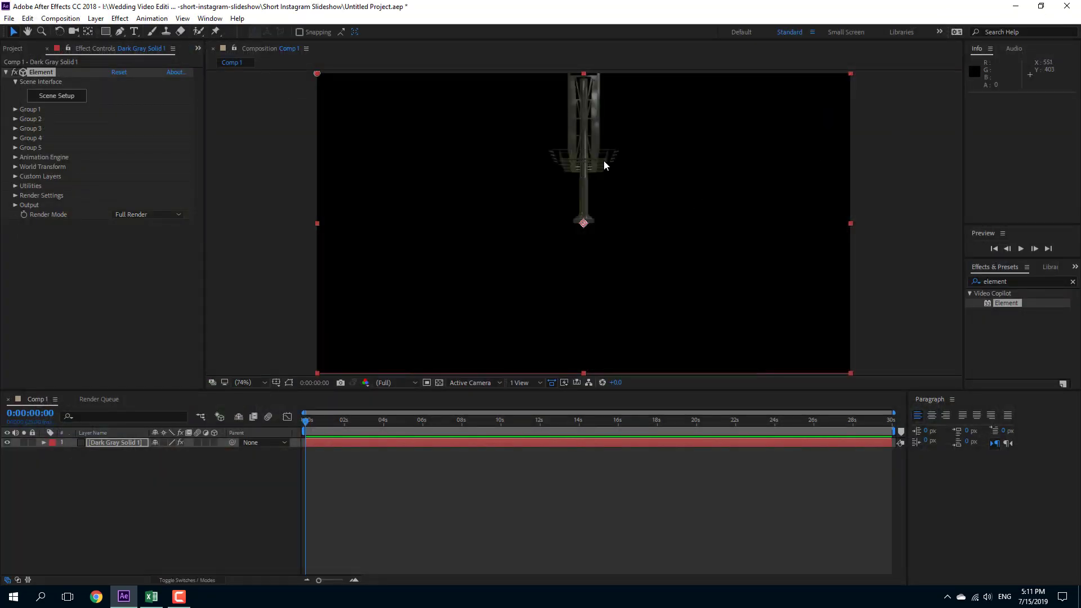
pyautogui.rightClick(153, 482)
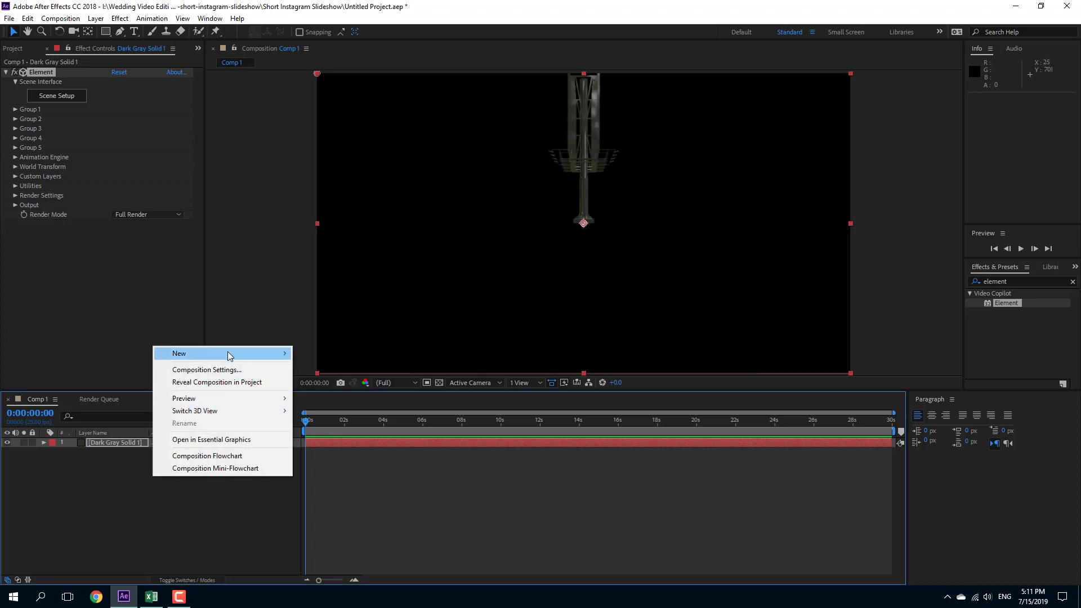
pyautogui.click(332, 406)
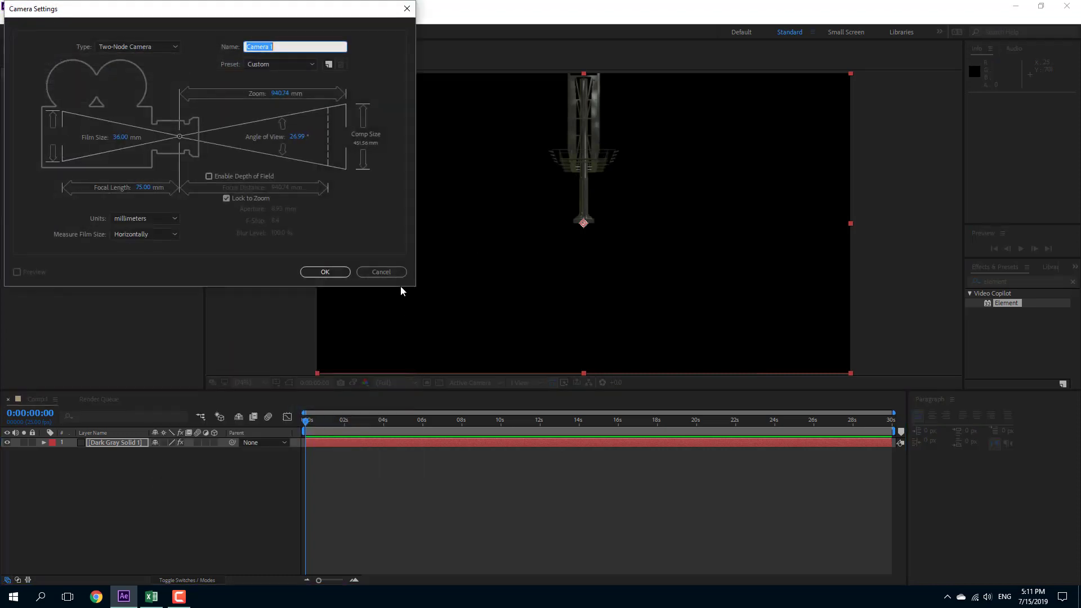
pyautogui.click(347, 272)
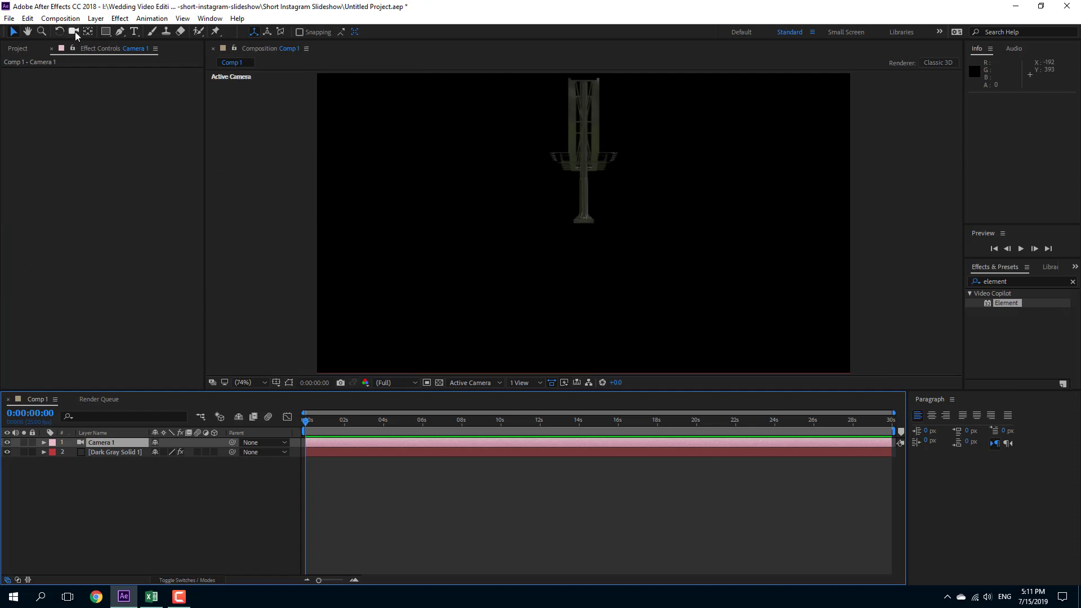
pyautogui.click(60, 32)
# Swing Camera 1 up and around the billboard into a high three-quarter view in Comp 1
pyautogui.moveTo(73, 33); pyautogui.dragTo(112, 52)
pyautogui.moveTo(609, 123); pyautogui.dragTo(696, 194)
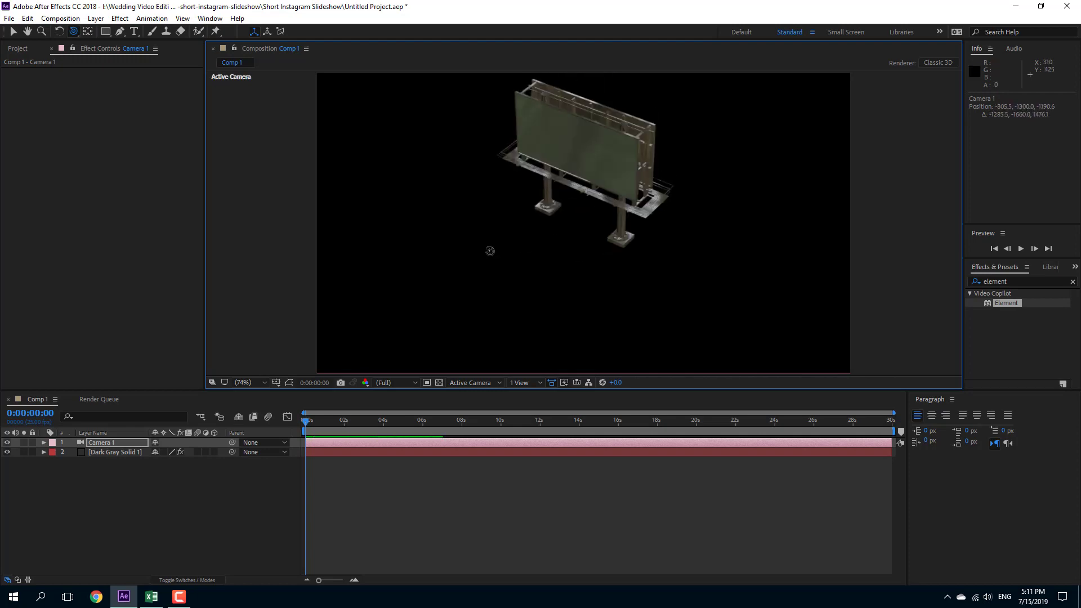